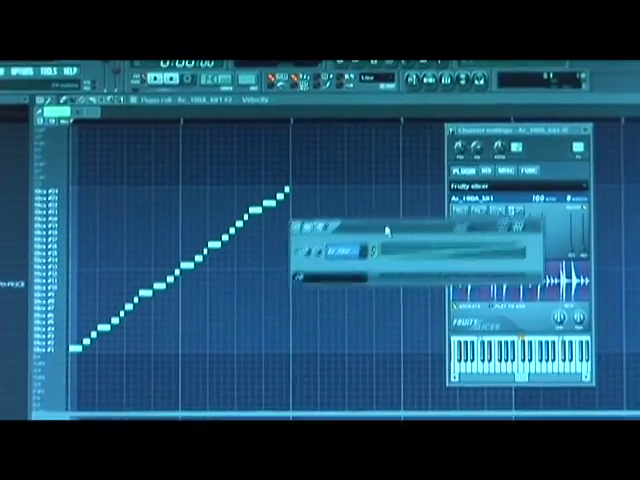
Drag the small floating channel window aside, uncovering the piano roll's slice notes
drag(387, 232, 400, 248)
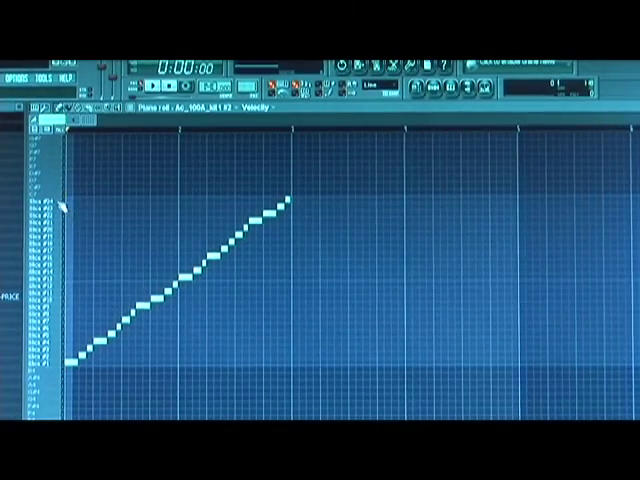
scroll(89, 388, down, 3)
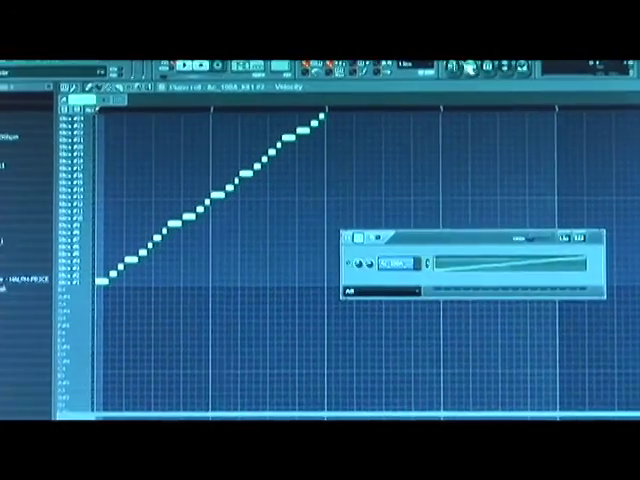
Bring up the Fruity Slicer channel settings to browse drum-note names for slice #1
click(410, 262)
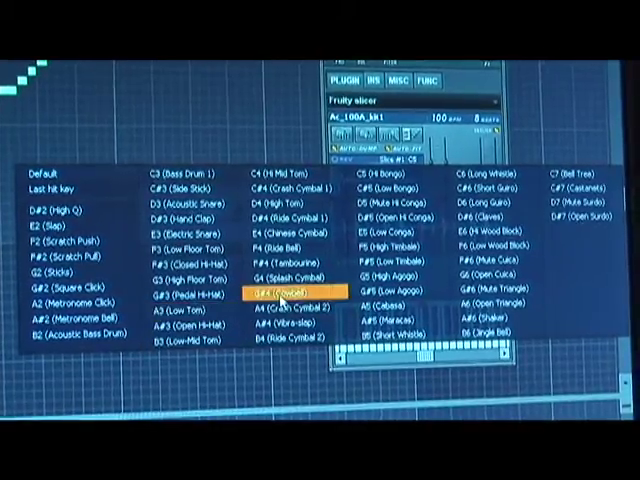
click(288, 190)
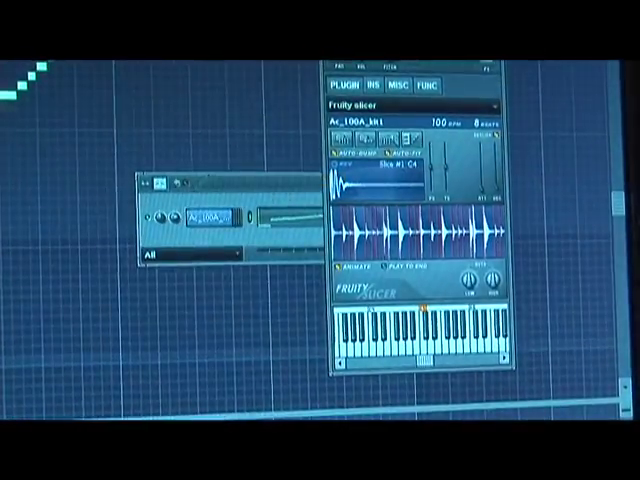
click(392, 168)
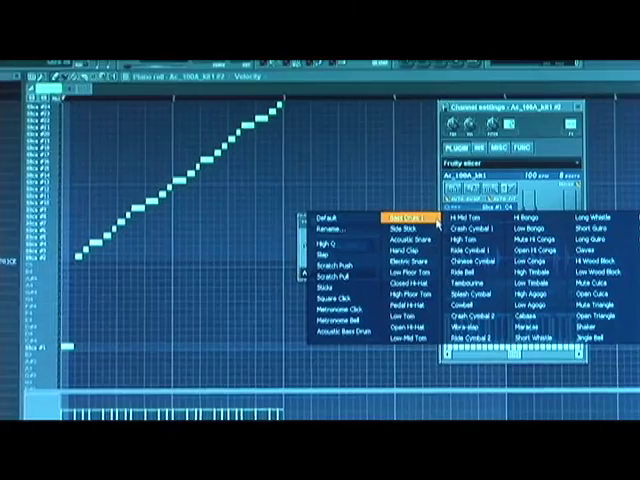
Name slice #1 'Bass Drum 1', then close and reopen the slicer settings windows
click(394, 218)
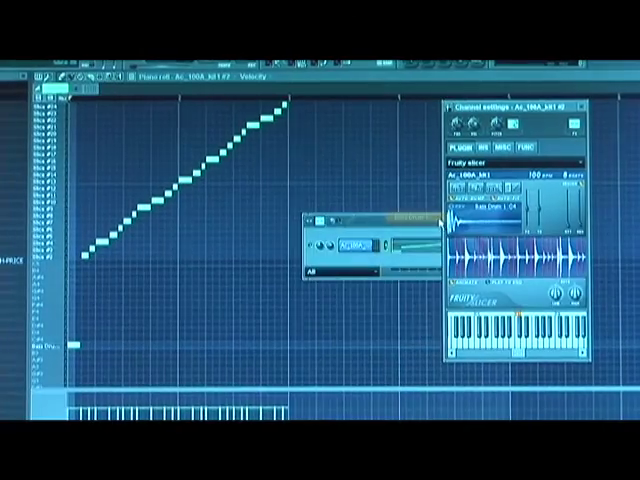
click(55, 347)
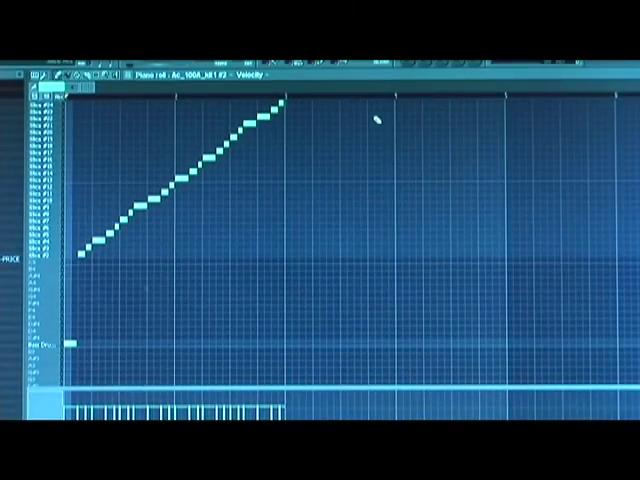
click(425, 65)
click(357, 250)
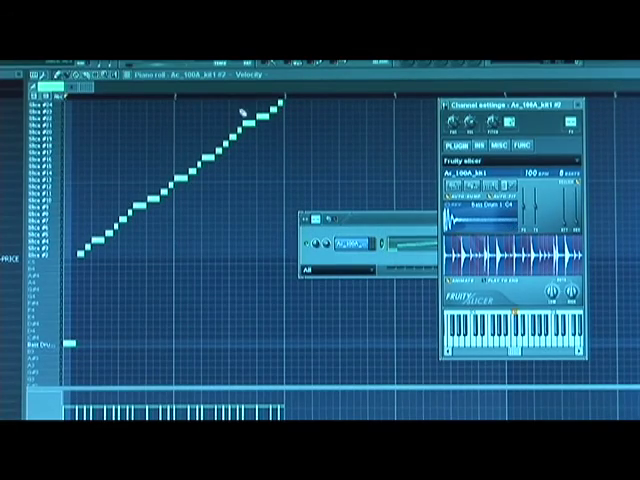
click(317, 81)
scroll(264, 229, down, 5)
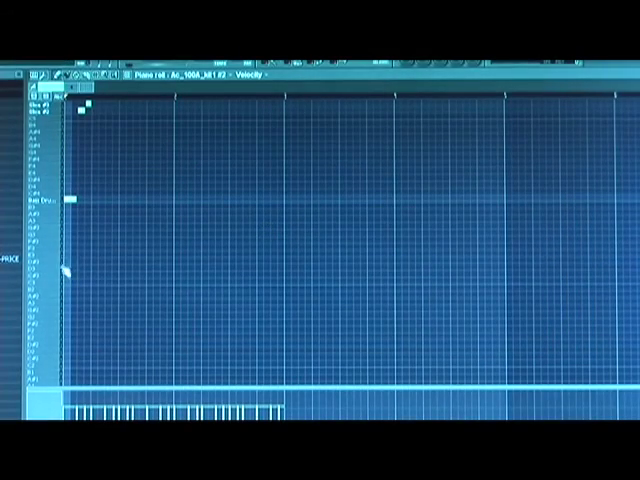